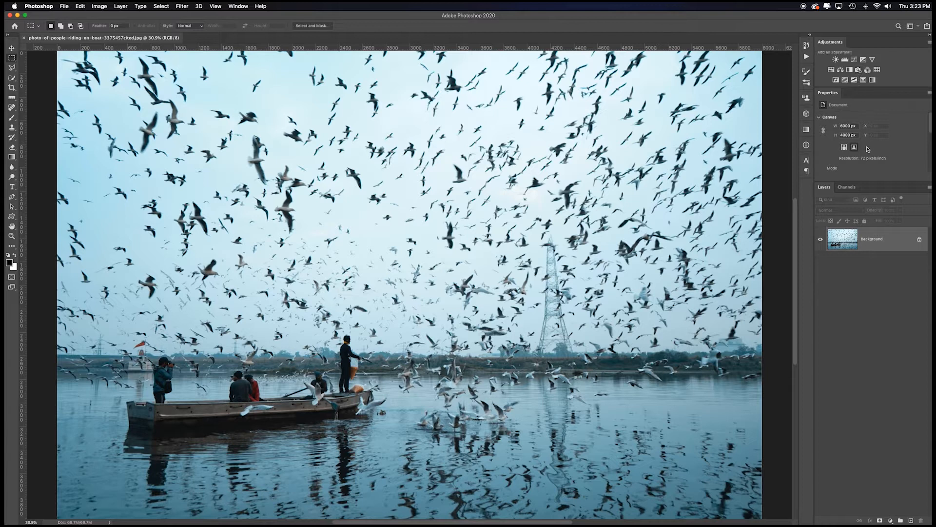
# Add a Photo Filter adjustment layer, trying the Red filter and then the Blue filter
pyautogui.click(891, 521)
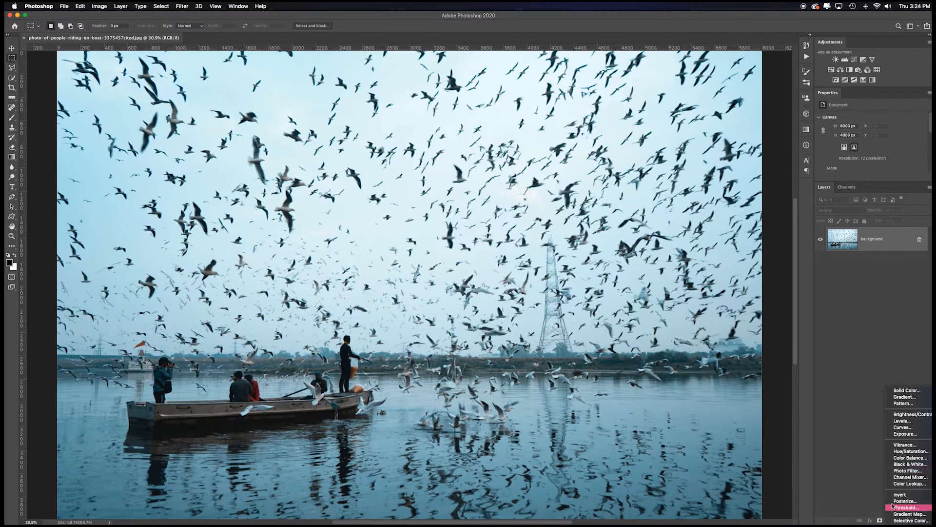
pyautogui.click(904, 471)
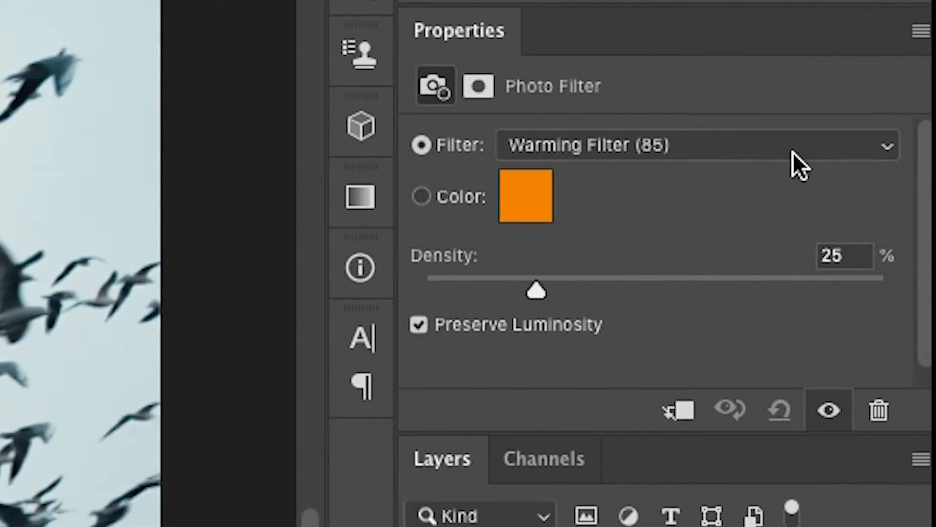
pyautogui.click(902, 119)
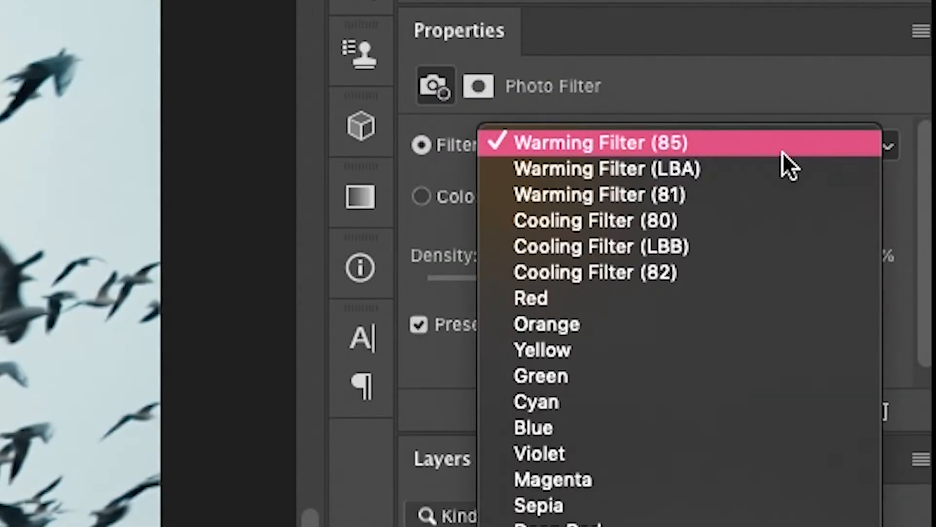
pyautogui.click(553, 298)
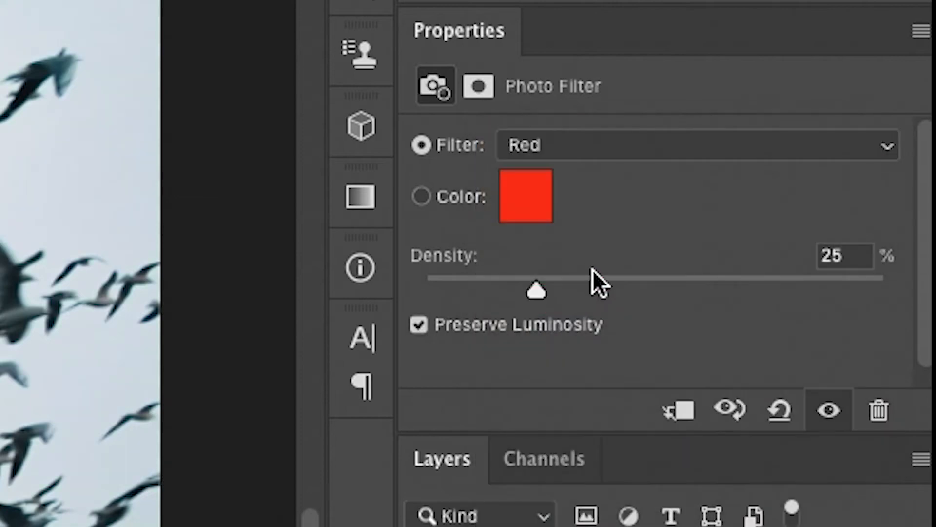
pyautogui.click(612, 145)
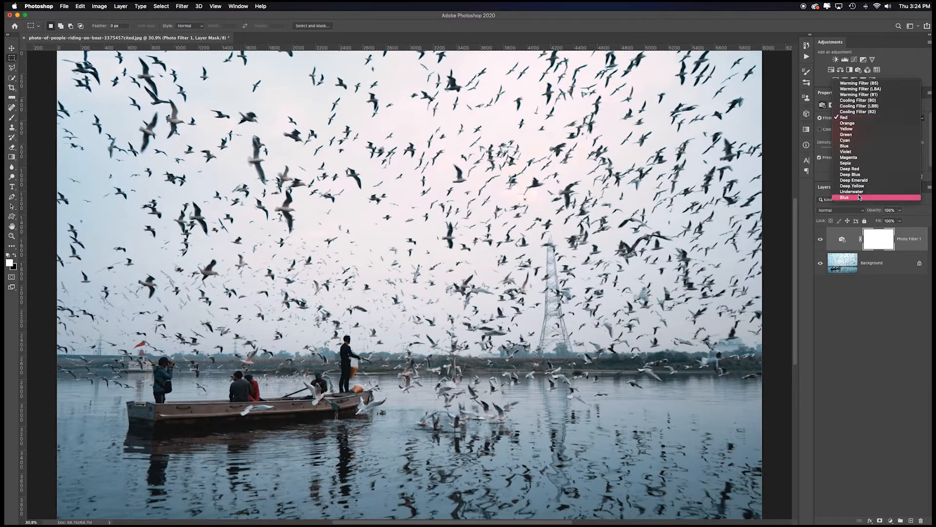
pyautogui.click(858, 198)
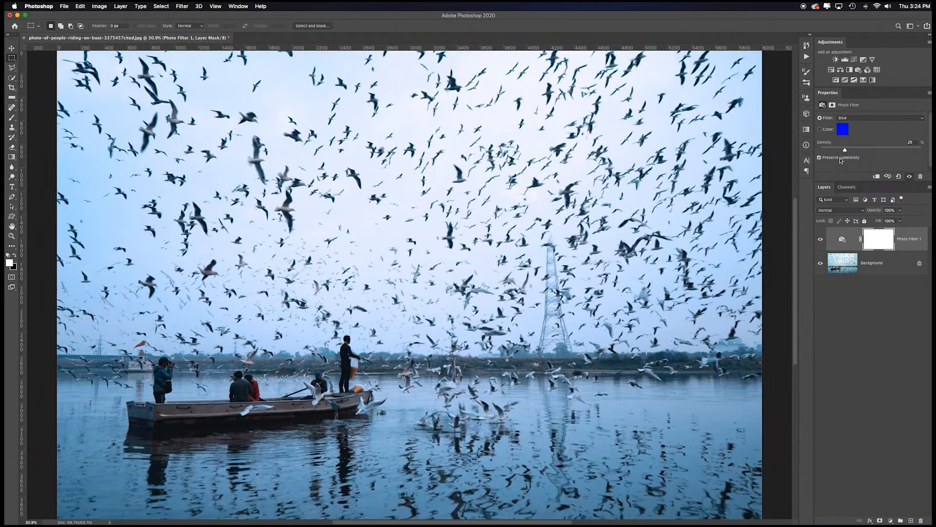
# Raise the filter density and toggle Preserve Luminosity off and back on
pyautogui.moveTo(845, 151); pyautogui.dragTo(883, 152)
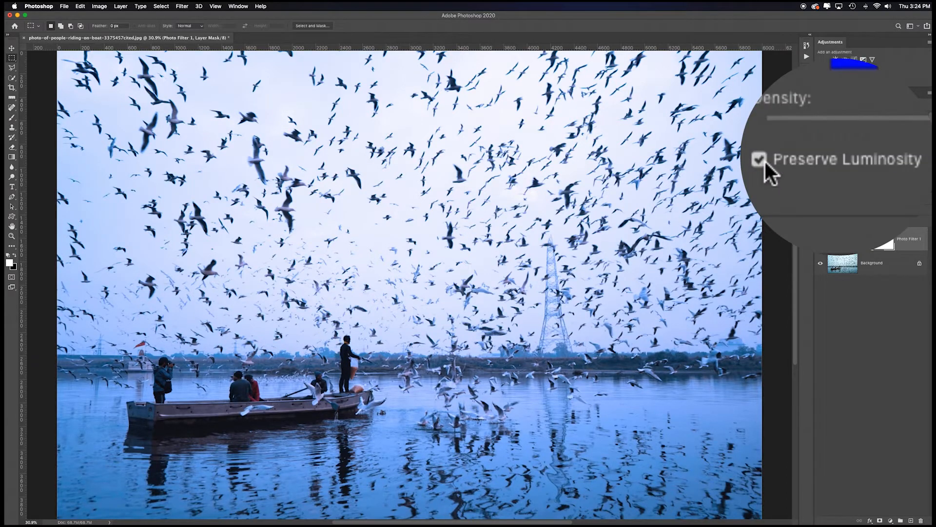
pyautogui.click(761, 160)
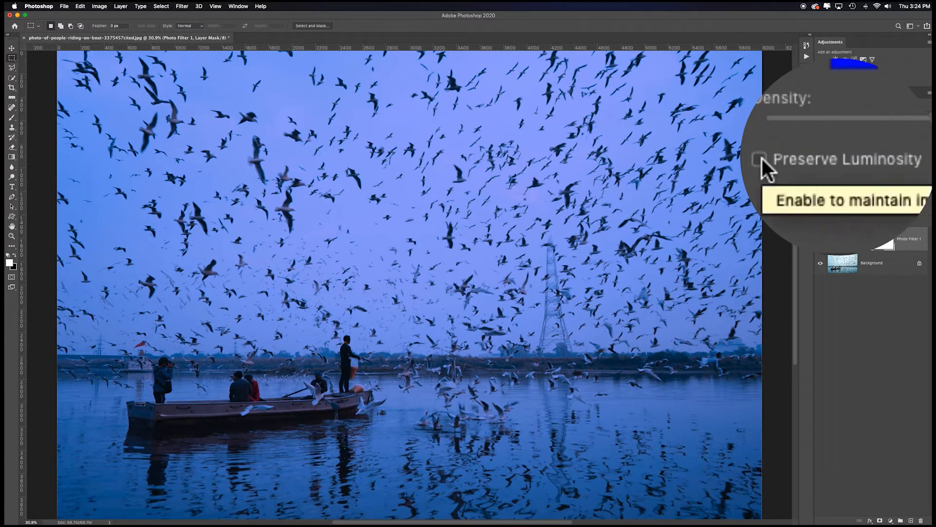
pyautogui.click(820, 157)
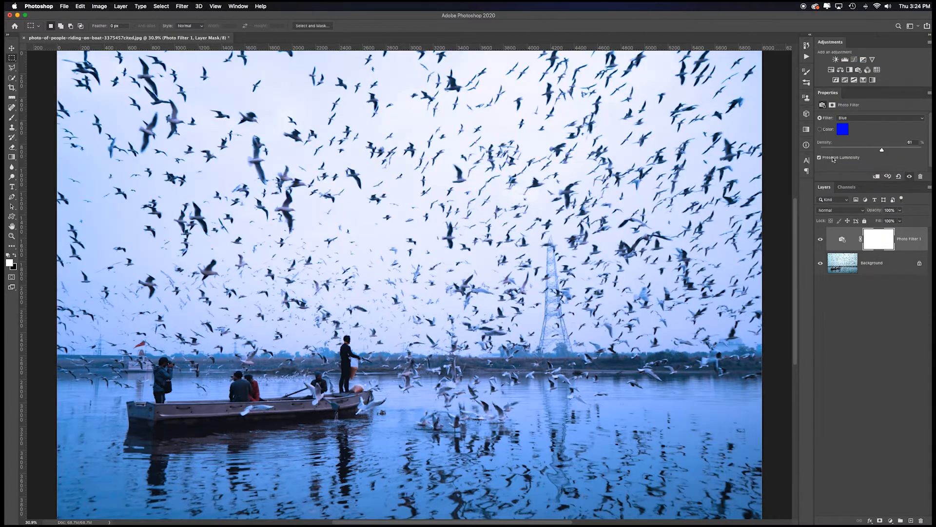
# Set the density to about 84% and switch the filter to Deep Emerald
pyautogui.moveTo(883, 151); pyautogui.dragTo(907, 155)
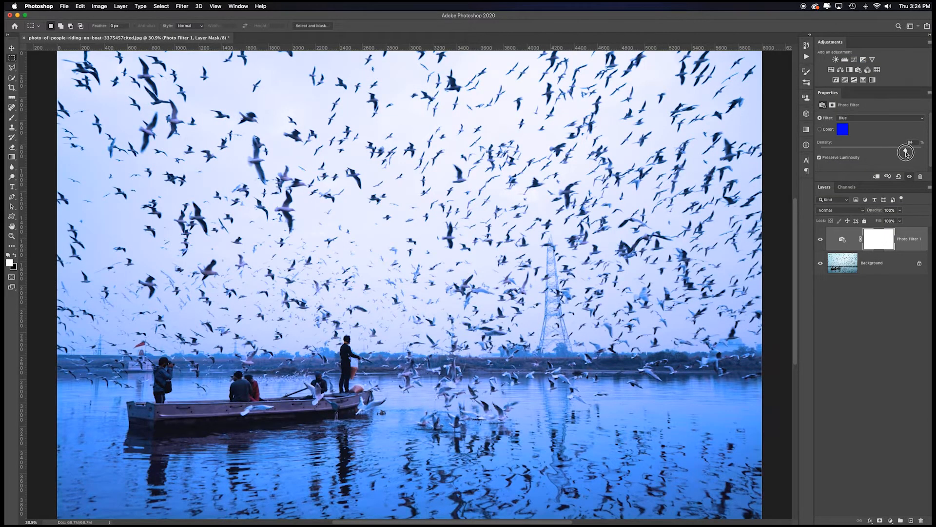
pyautogui.click(895, 117)
pyautogui.click(872, 96)
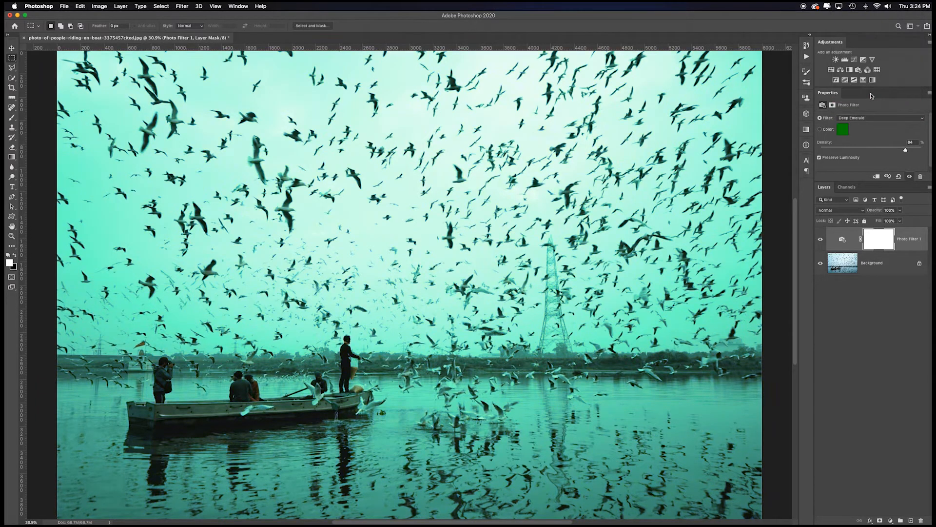
# Switch the filter to Warming Filter (85) with density about 82%
pyautogui.click(887, 119)
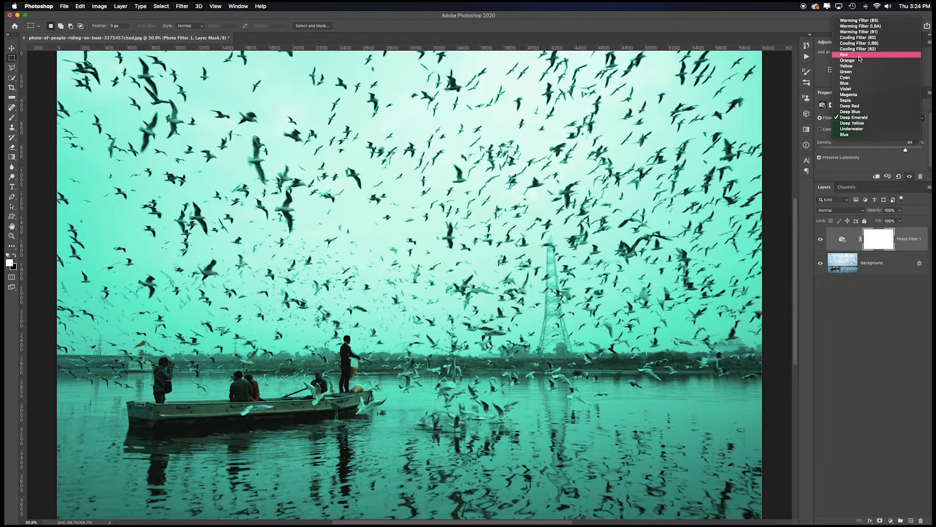
pyautogui.click(873, 18)
pyautogui.moveTo(906, 152)
pyautogui.mouseDown()
pyautogui.moveTo(869, 151)
pyautogui.moveTo(903, 151)
pyautogui.mouseUp()
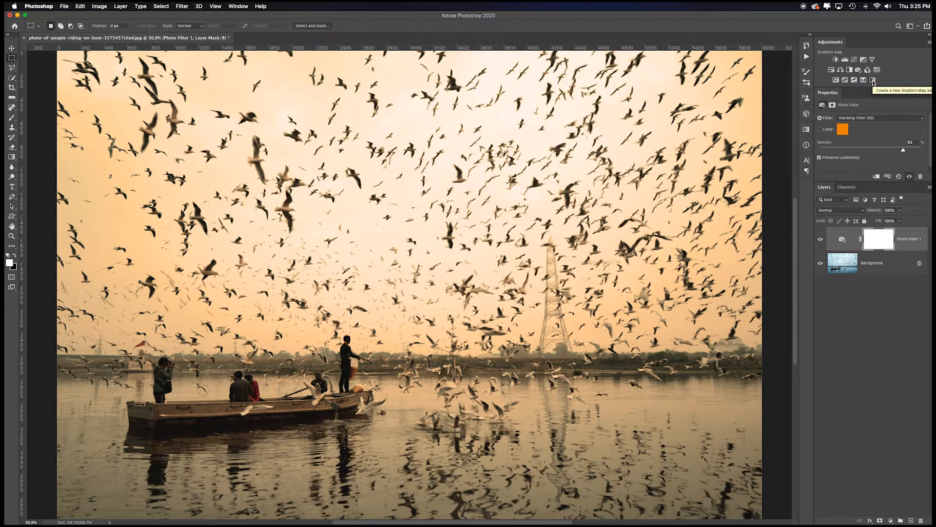
# Add a Gradient Map adjustment layer and reverse its gradient
pyautogui.click(873, 81)
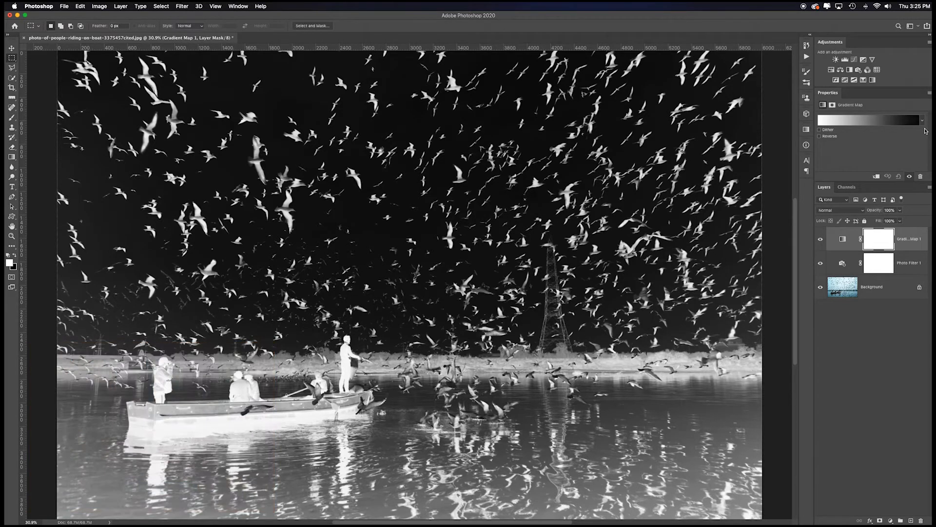
pyautogui.click(820, 136)
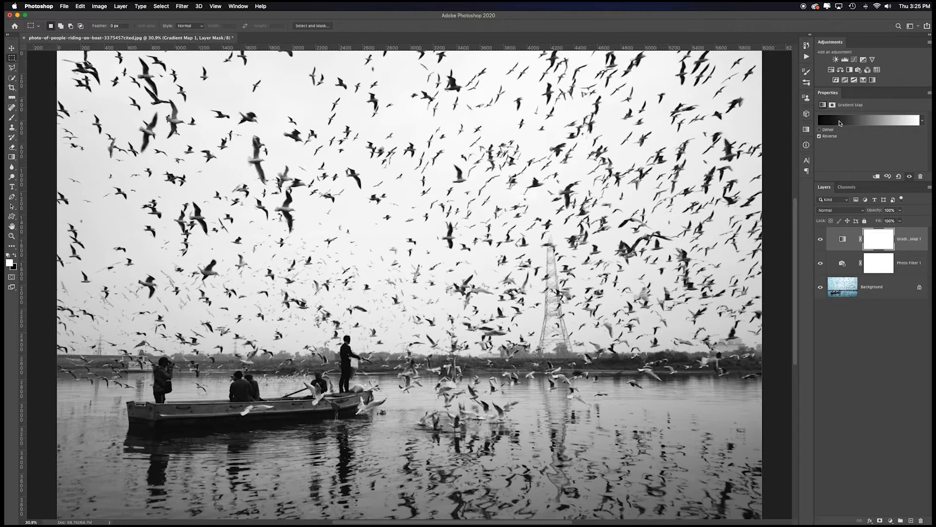
# Move the Gradient Map layer below the Photo Filter layer and lower the Photo Filter density to about 68%
pyautogui.moveTo(911, 229); pyautogui.dragTo(908, 275)
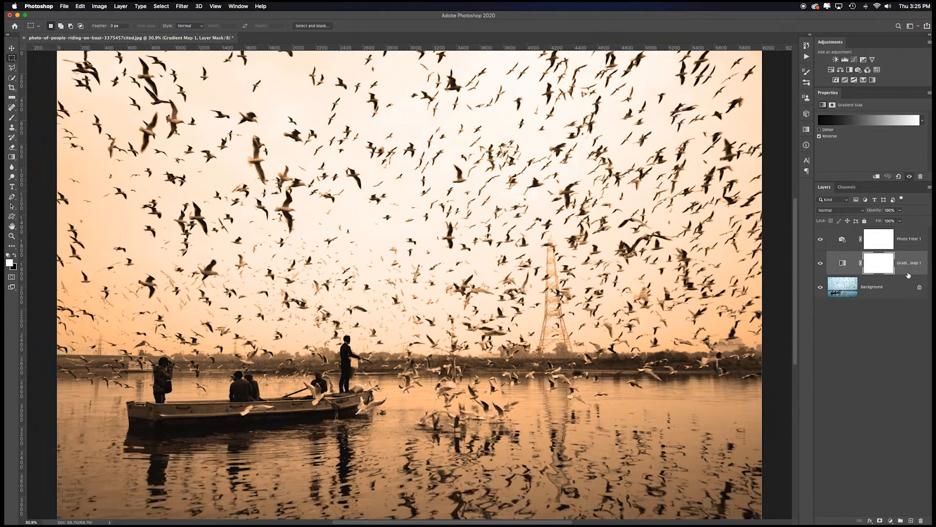
pyautogui.click(822, 239)
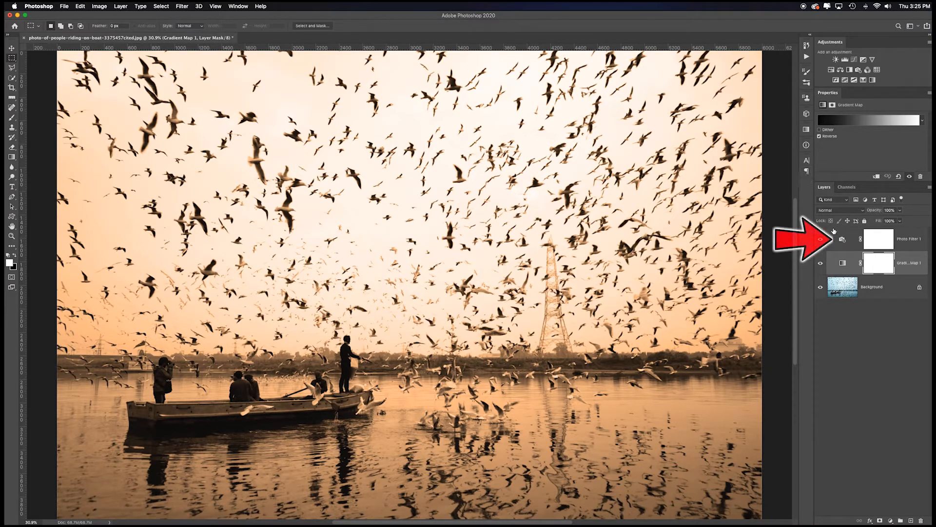
pyautogui.click(842, 239)
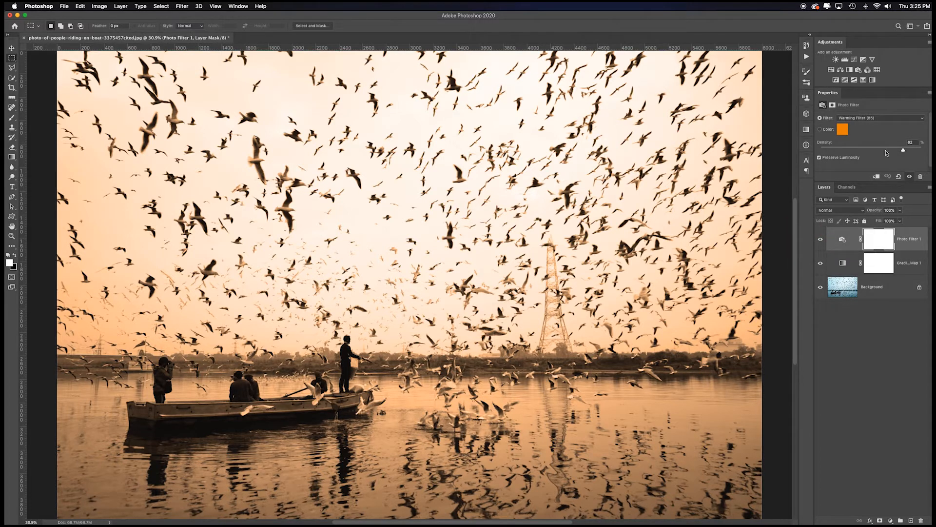
pyautogui.moveTo(904, 153); pyautogui.dragTo(889, 152)
# Duplicate the Background layer
pyautogui.click(894, 287)
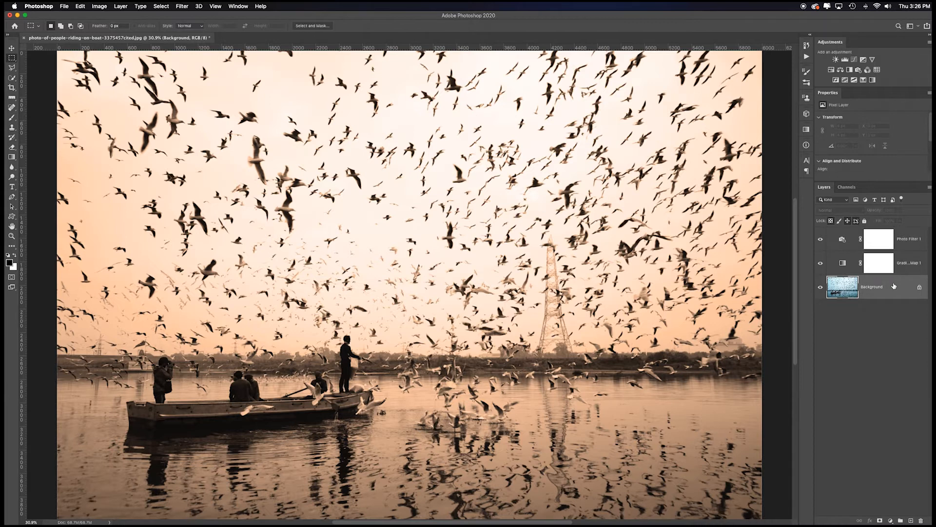
pyautogui.press('super+j')
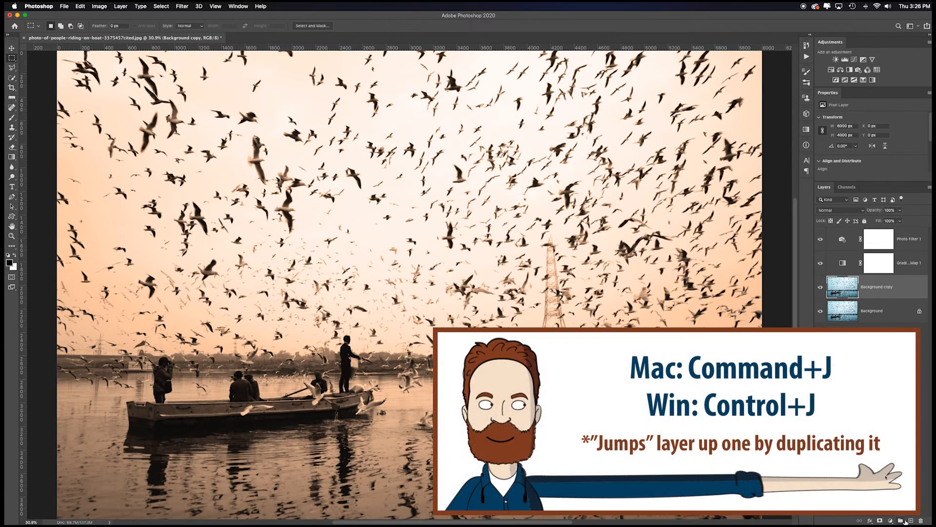
# Dodge across the water with the Dodge Tool at 50% exposure
pyautogui.click(12, 176)
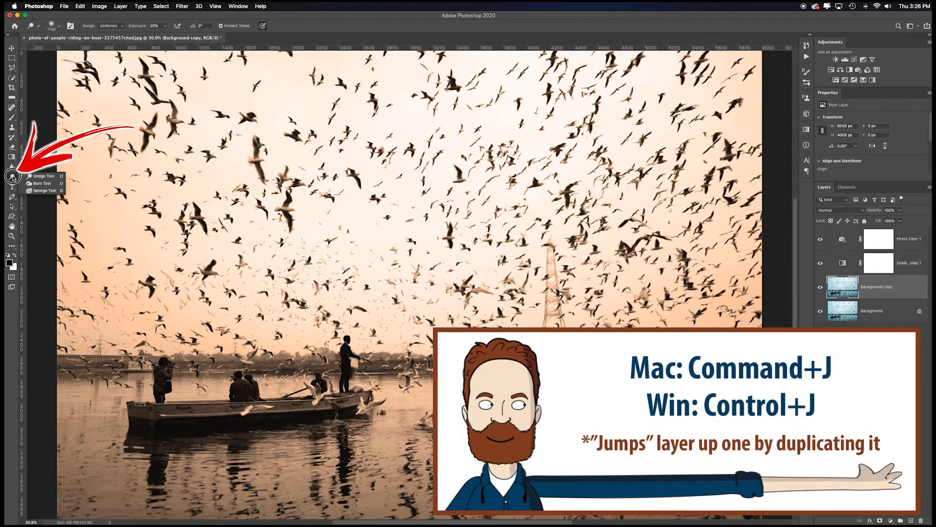
pyautogui.click(34, 175)
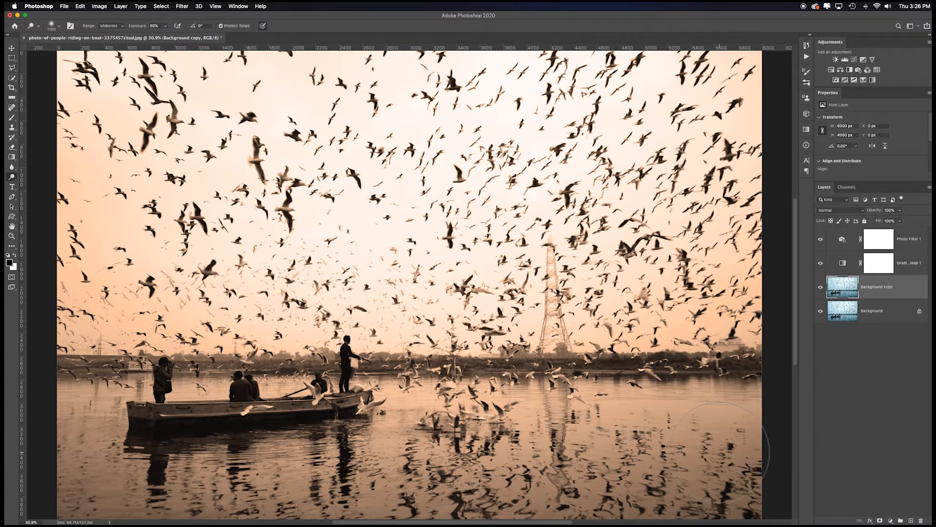
pyautogui.moveTo(744, 435)
pyautogui.mouseDown()
pyautogui.moveTo(519, 463)
pyautogui.moveTo(168, 476)
pyautogui.moveTo(78, 394)
pyautogui.moveTo(537, 473)
pyautogui.moveTo(707, 462)
pyautogui.moveTo(36, 431)
pyautogui.moveTo(656, 451)
pyautogui.moveTo(712, 440)
pyautogui.moveTo(147, 429)
pyautogui.moveTo(98, 414)
pyautogui.moveTo(793, 449)
pyautogui.moveTo(164, 458)
pyautogui.mouseUp()
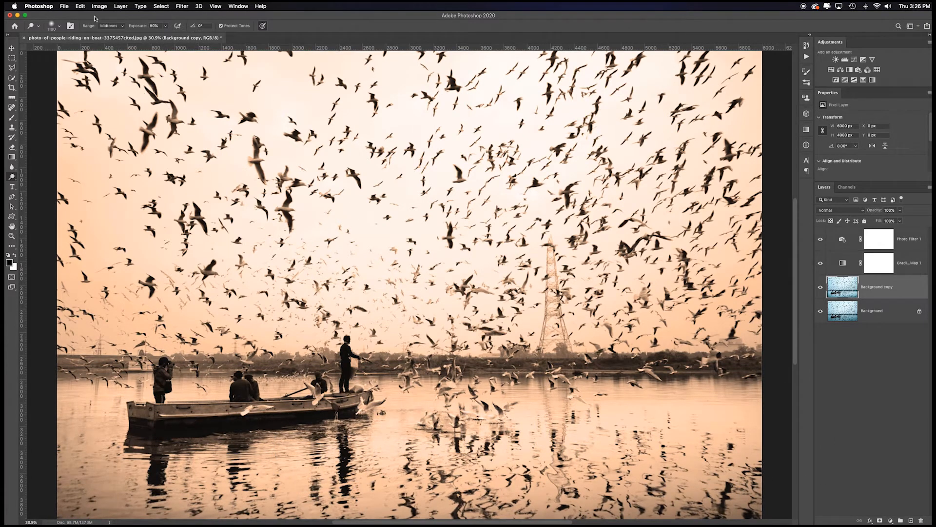
# Fade the last Dodge Tool stroke
pyautogui.click(82, 6)
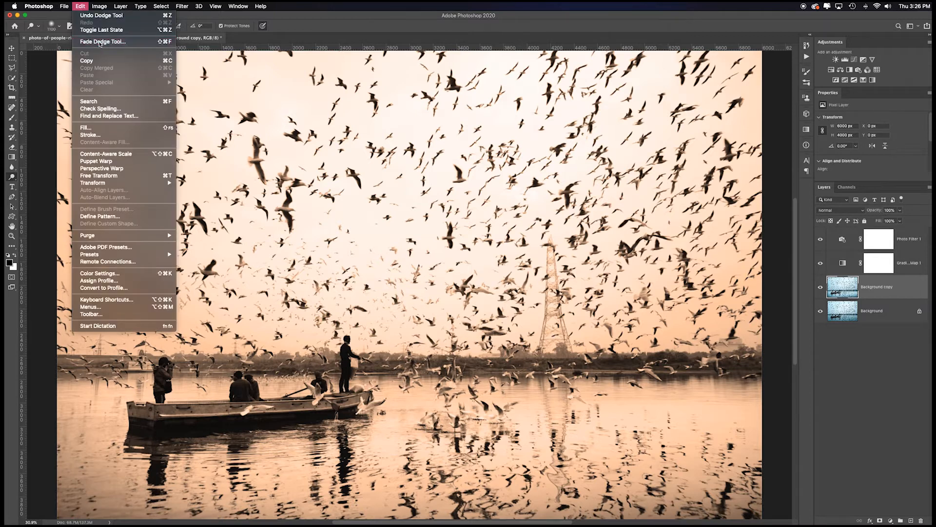
pyautogui.click(118, 86)
pyautogui.moveTo(504, 187); pyautogui.dragTo(474, 190)
pyautogui.click(527, 179)
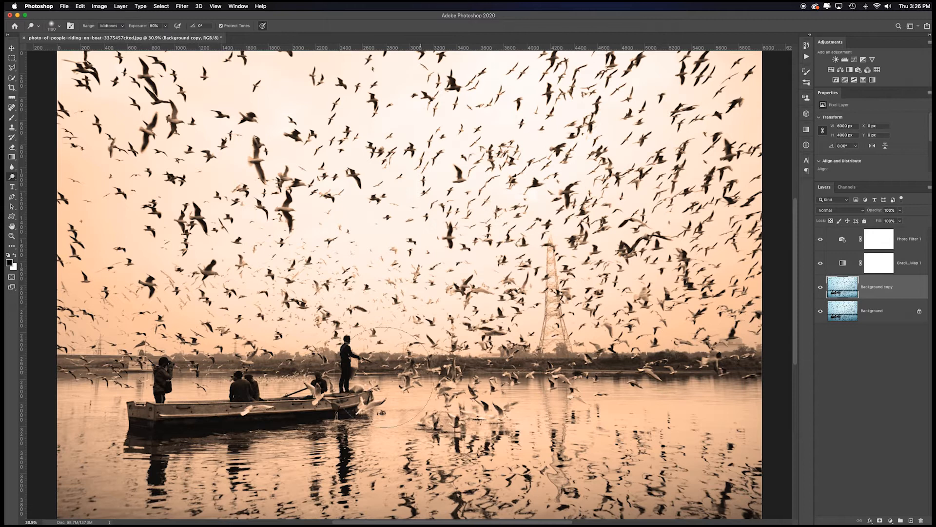
# Shrink the brush, dodge along the boat and its passengers, then enlarge the brush
pyautogui.press('[')
pyautogui.press('[')
pyautogui.press('[')
pyautogui.press('[')
pyautogui.press('[')
pyautogui.moveTo(165, 377)
pyautogui.mouseDown()
pyautogui.moveTo(167, 389)
pyautogui.moveTo(347, 377)
pyautogui.mouseUp()
pyautogui.press(']')
pyautogui.press(']')
pyautogui.press(']')
pyautogui.press(']')
pyautogui.press(']')
pyautogui.press(']')
pyautogui.press(']')
pyautogui.press(']')
pyautogui.press(']')
pyautogui.press(']')
pyautogui.press(']')
pyautogui.press(']')
pyautogui.press(']')
pyautogui.press(']')
pyautogui.press(']')
pyautogui.press(']')
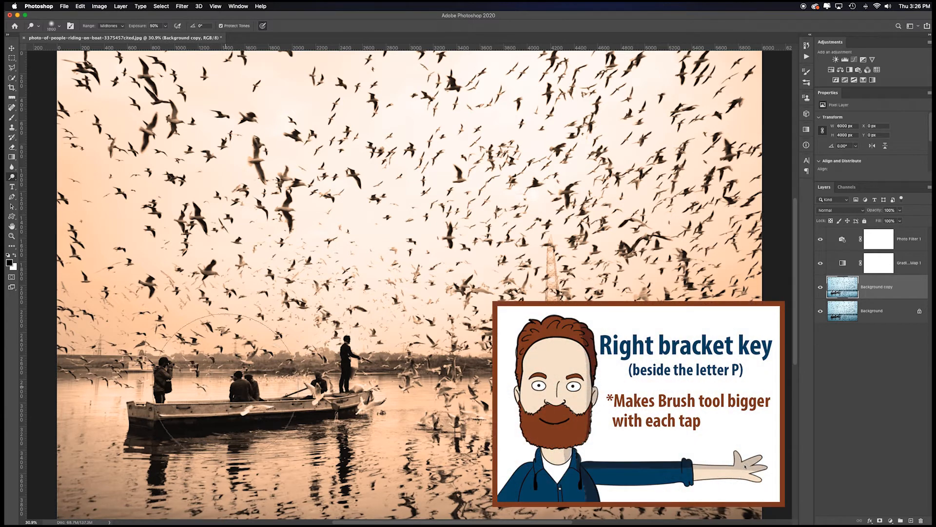
pyautogui.press(']')
pyautogui.press(']')
pyautogui.press(']')
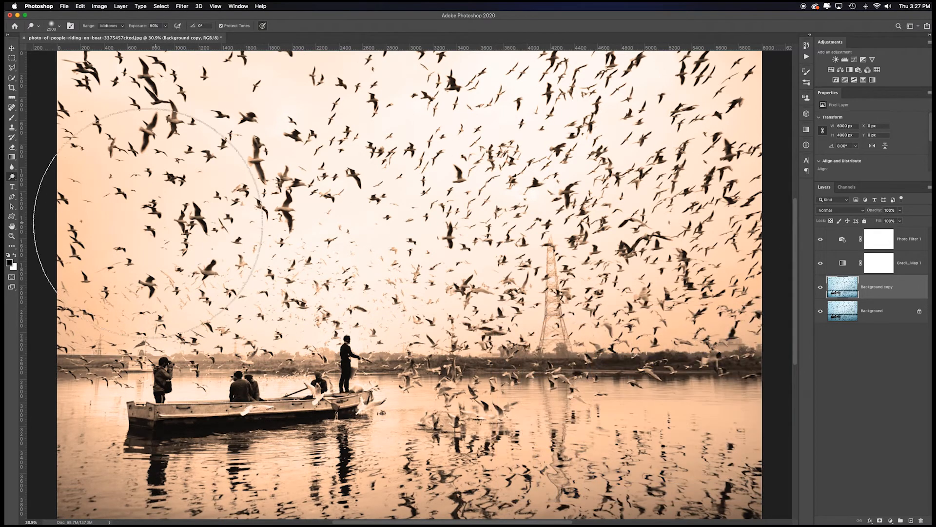
pyautogui.rightClick(11, 176)
pyautogui.click(39, 181)
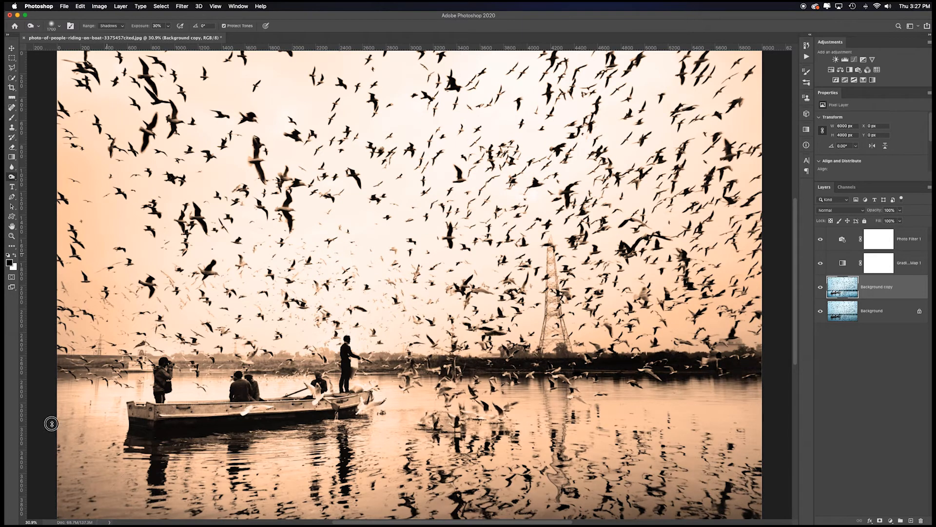
pyautogui.click(12, 178)
pyautogui.click(37, 177)
# Shrink the brush and dodge the water on the right side
pyautogui.scroll(-1, 37, 184)
pyautogui.press('[')
pyautogui.press('[')
pyautogui.press('[')
pyautogui.press('[')
pyautogui.press('[')
pyautogui.press('[')
pyautogui.press('[')
pyautogui.press('[')
pyautogui.press('[')
pyautogui.press('[')
pyautogui.press('[')
pyautogui.press('[')
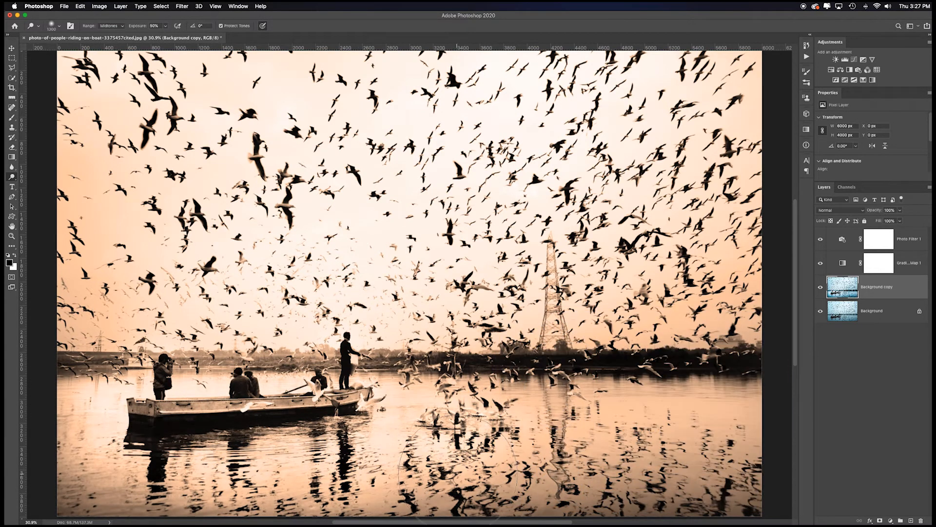
pyautogui.moveTo(546, 466); pyautogui.dragTo(734, 411)
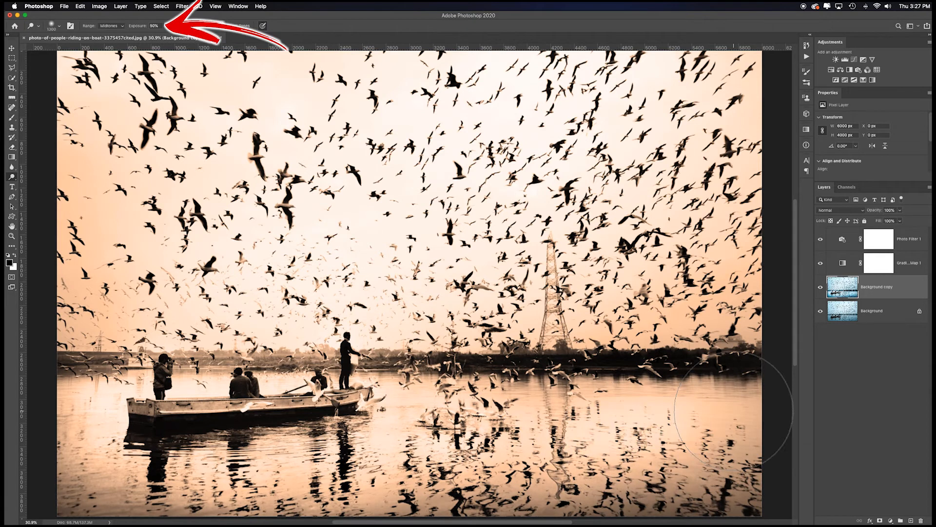
# Set dodge exposure to 20% and the duplicate layer's opacity to 81%
pyautogui.press('2')
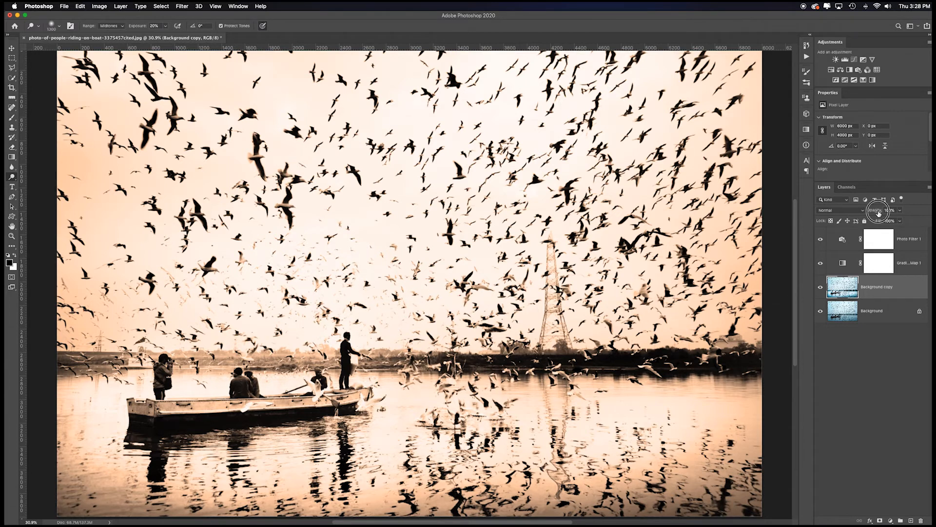
pyautogui.moveTo(879, 213)
pyautogui.mouseDown()
pyautogui.moveTo(860, 198)
pyautogui.moveTo(882, 197)
pyautogui.moveTo(878, 213)
pyautogui.mouseUp()
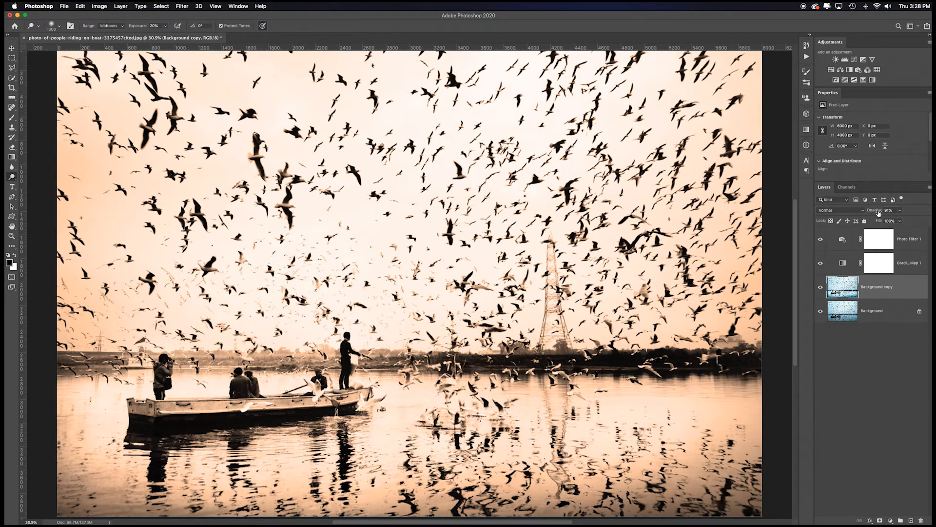
# Stamp all visible layers into a new merged layer above the Photo Filter layer
pyautogui.click(914, 239)
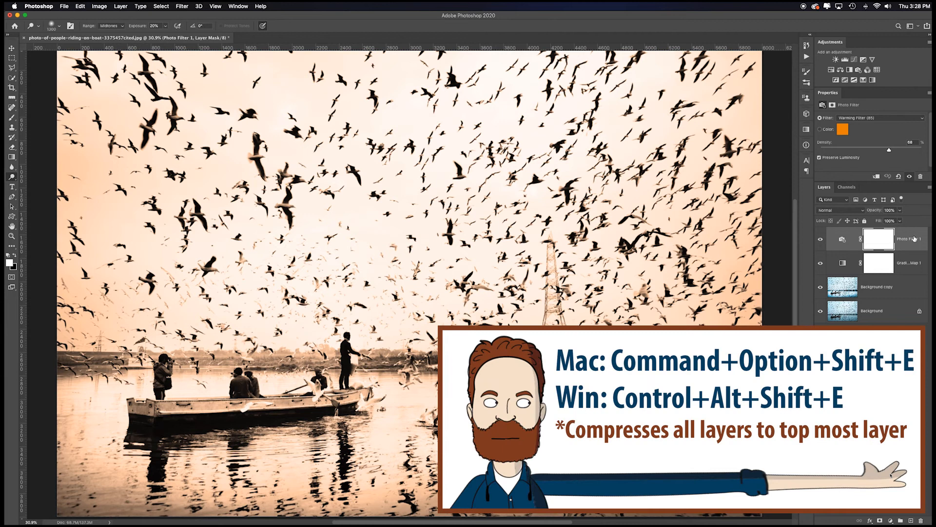
pyautogui.press('super+alt+shift+e')
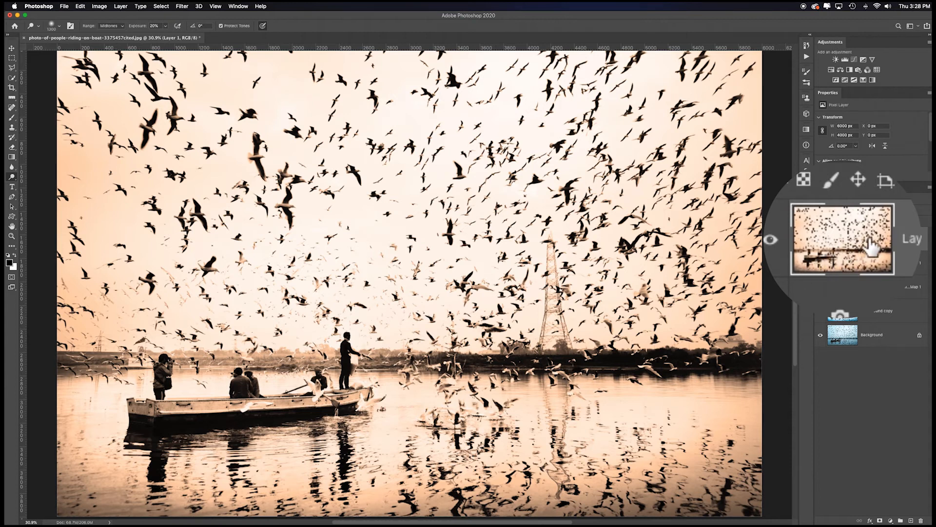
# Add a second Photo Filter adjustment layer and set its colour to blue #304bef
pyautogui.click(859, 69)
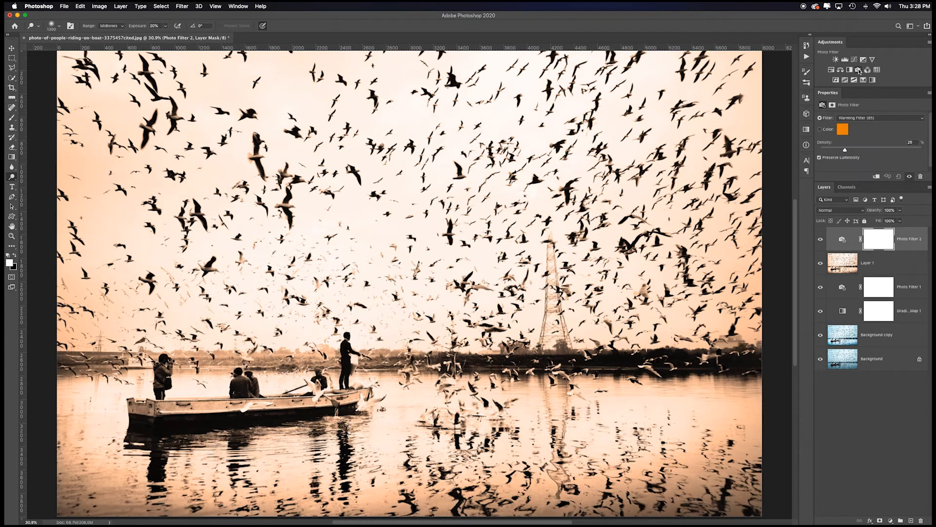
pyautogui.click(843, 129)
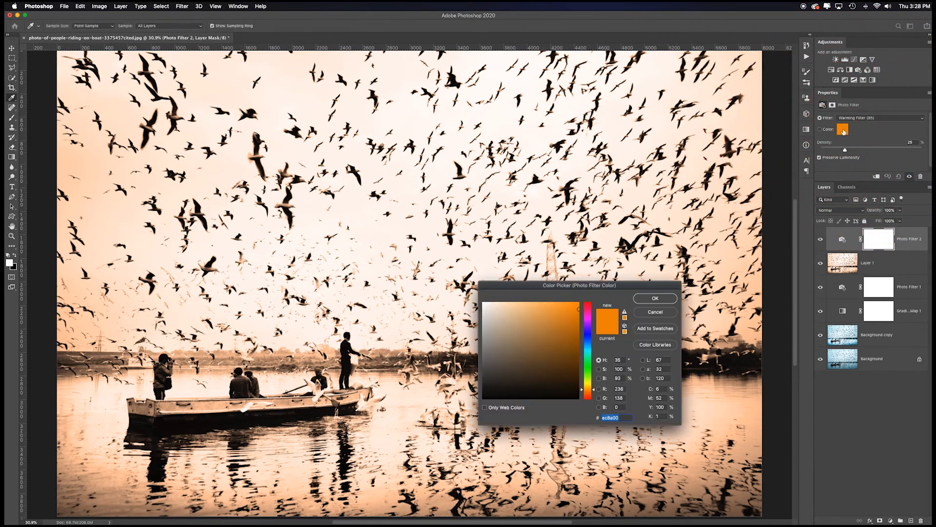
pyautogui.click(588, 338)
pyautogui.moveTo(567, 310); pyautogui.dragTo(509, 308)
pyautogui.click(560, 308)
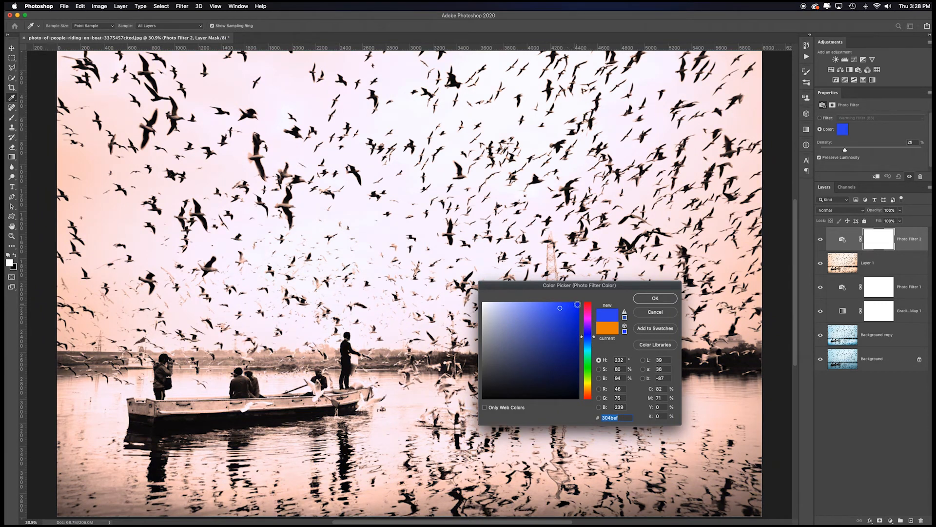
pyautogui.click(577, 305)
pyautogui.click(655, 298)
# Set the new Photo Filter's density to about 43%
pyautogui.moveTo(845, 149); pyautogui.dragTo(871, 151)
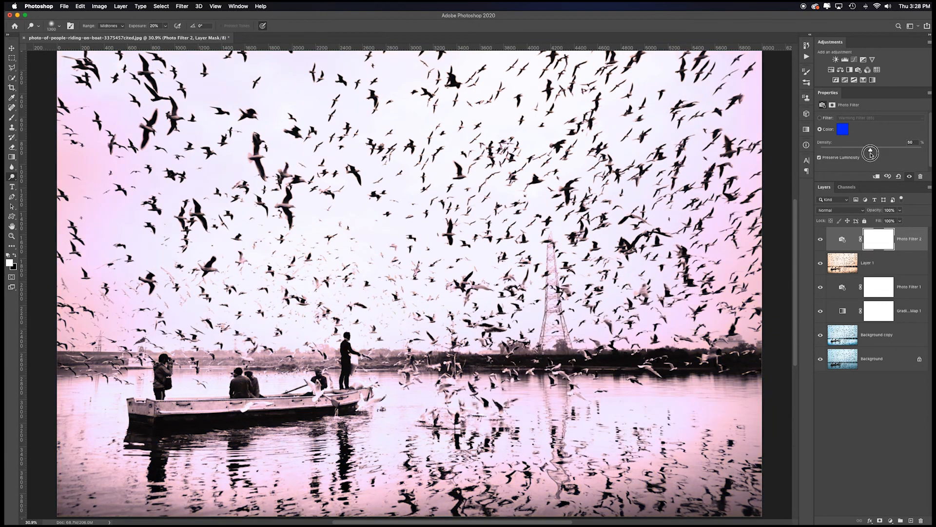
pyautogui.moveTo(868, 155)
pyautogui.mouseDown()
pyautogui.moveTo(813, 152)
pyautogui.moveTo(862, 152)
pyautogui.mouseUp()
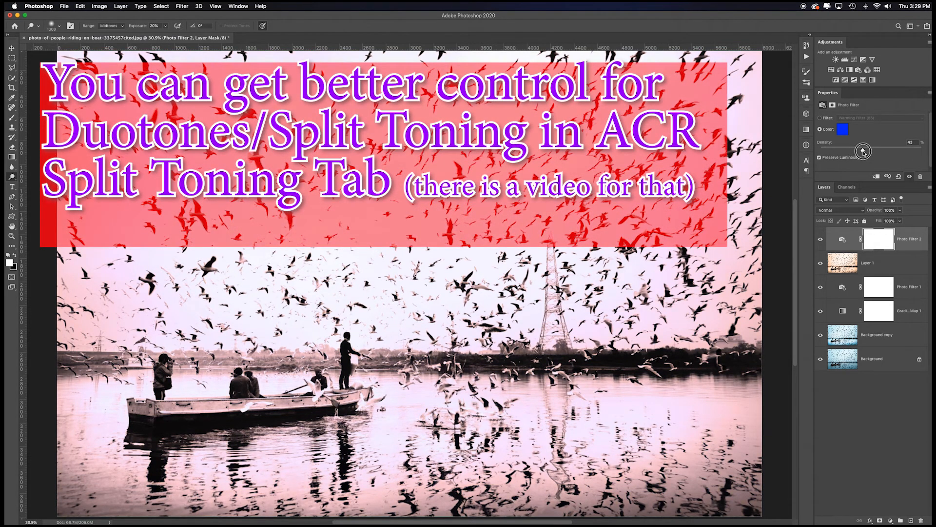